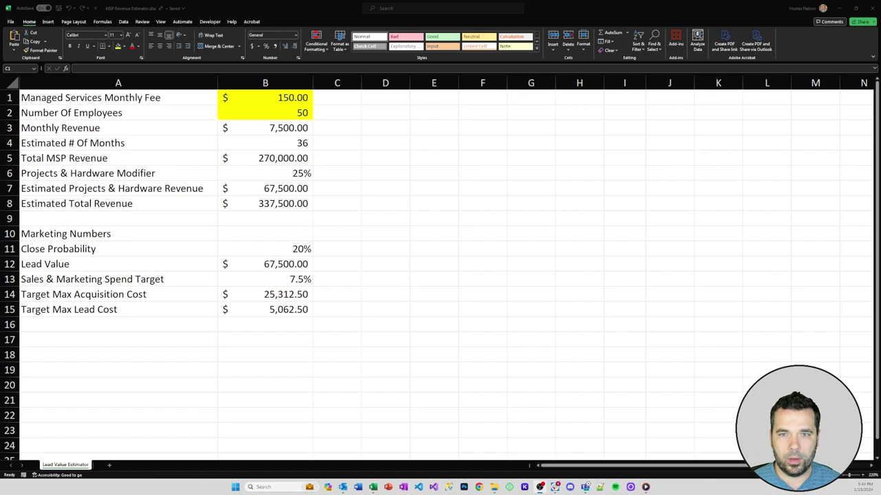
# Review the revenue inputs and formulas in B1:B8, from the monthly fee and employee count through Estimated Total Revenue
pyautogui.click(282, 102)
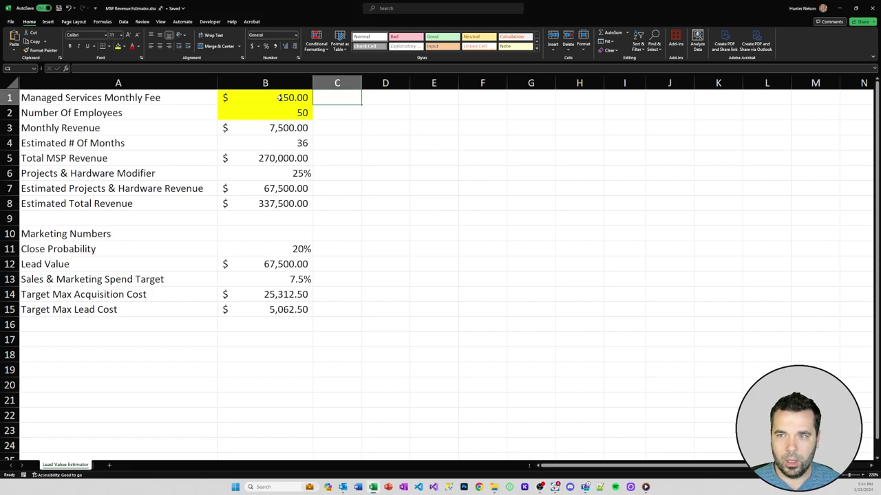
pyautogui.click(272, 112)
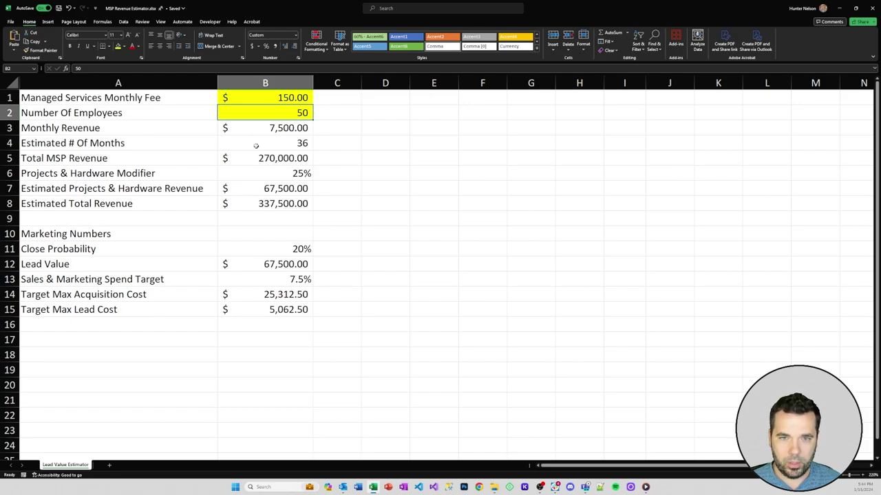
pyautogui.click(255, 146)
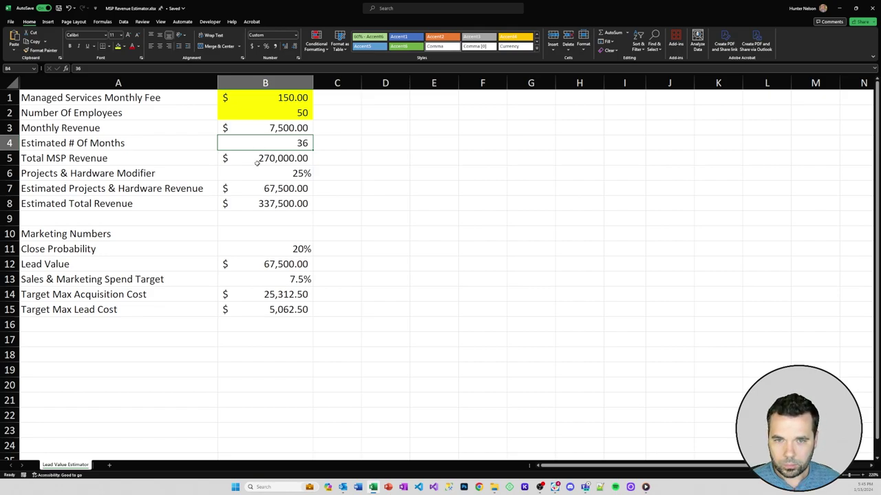
pyautogui.click(252, 159)
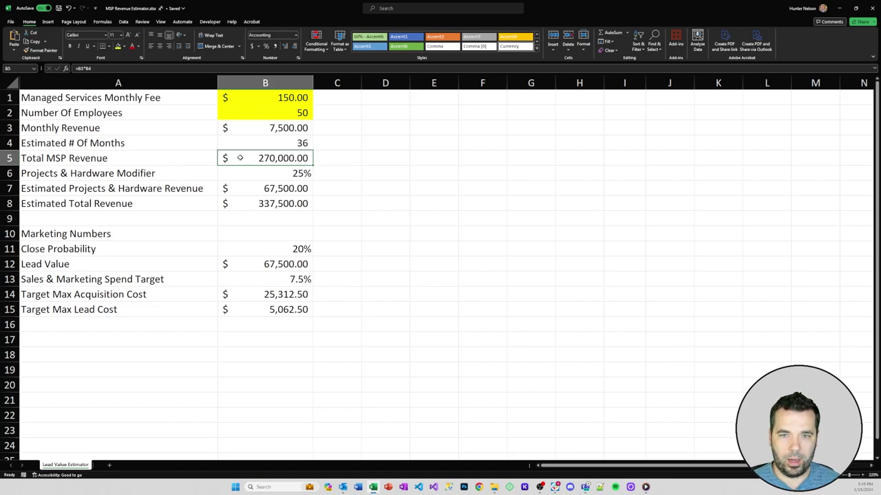
pyautogui.click(248, 172)
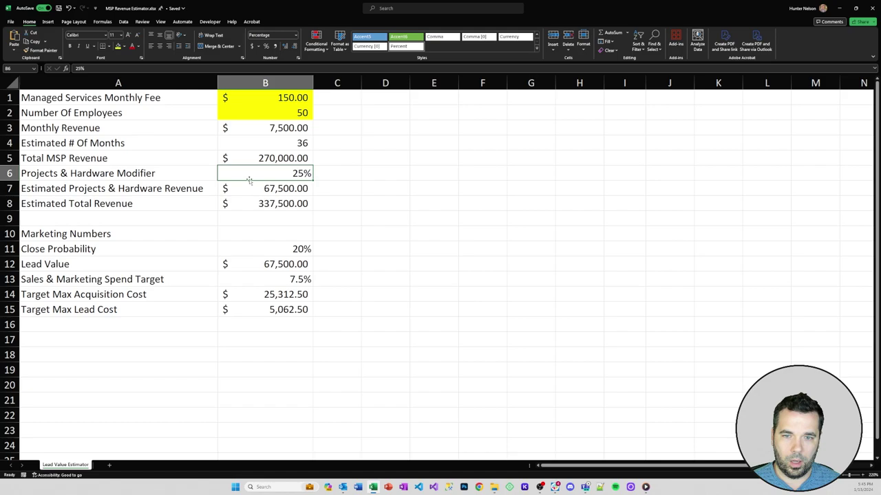
pyautogui.click(251, 189)
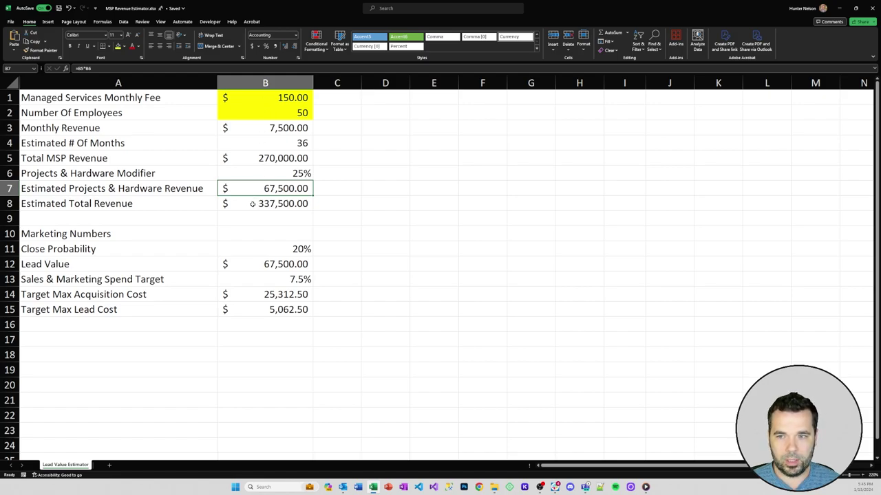
pyautogui.click(246, 203)
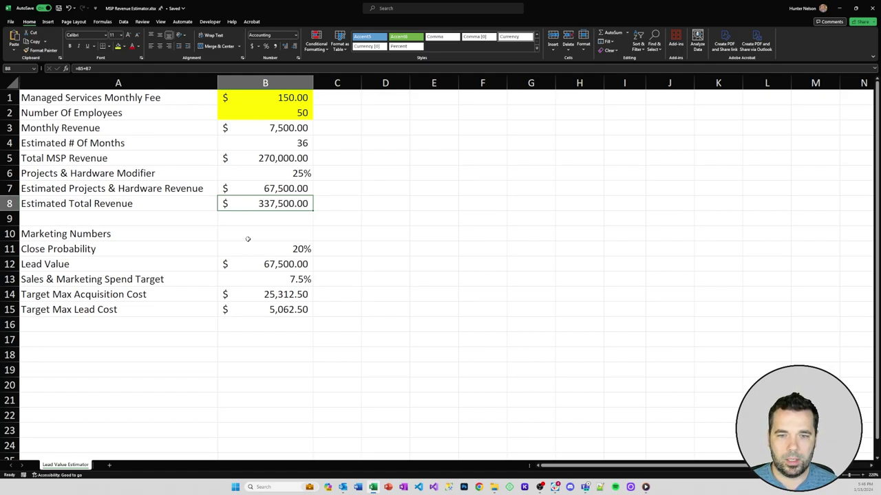
# Examine the Close Probability in B11 and how the Lead Value in B12 derives from it and Estimated Total Revenue
pyautogui.click(115, 234)
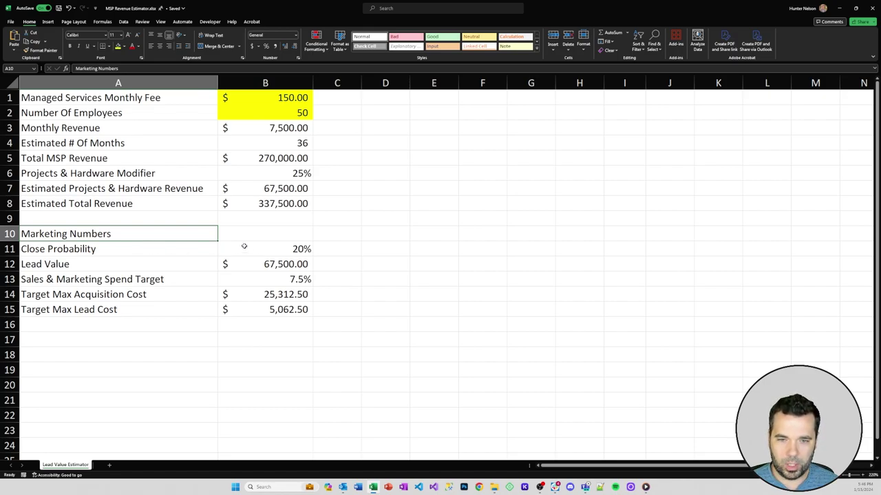
pyautogui.click(263, 249)
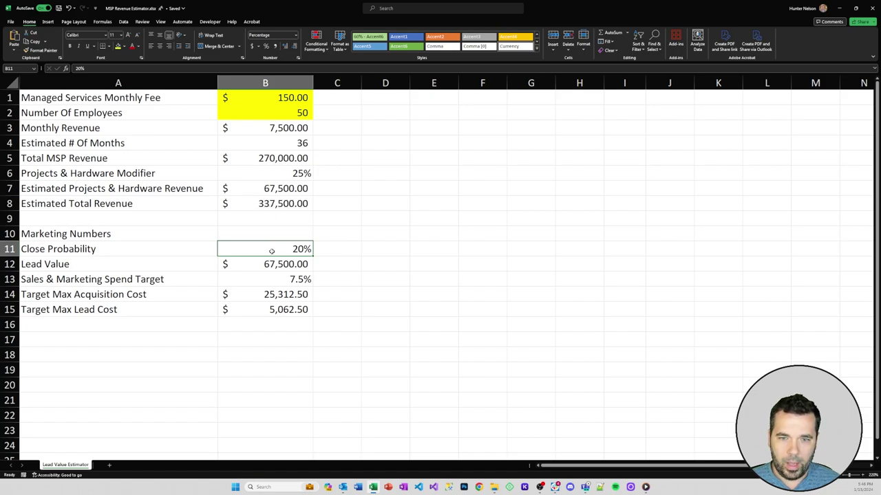
pyautogui.click(258, 262)
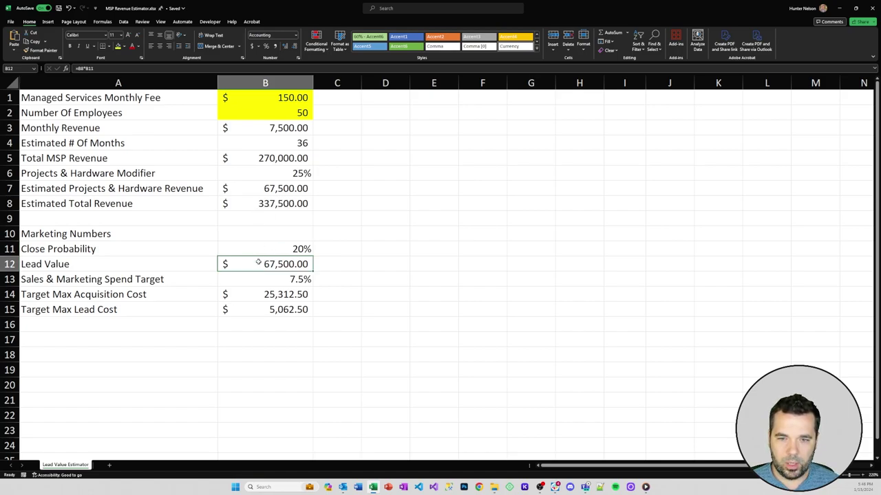
pyautogui.click(261, 201)
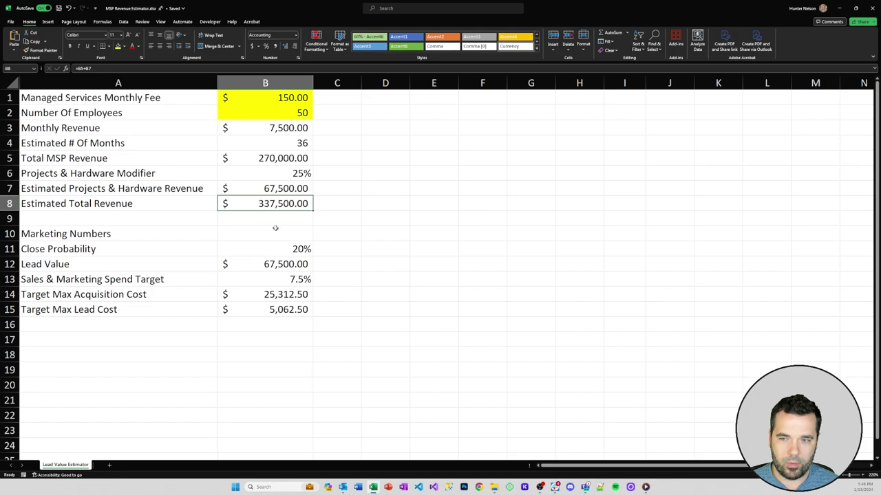
pyautogui.click(255, 264)
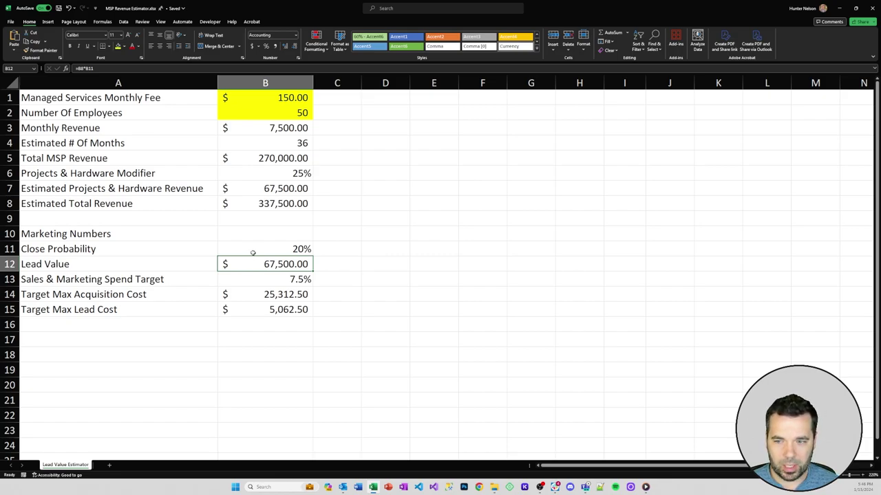
# Examine how the Sales & Marketing Spend Target in B13 feeds the Target Max Acquisition Cost and Target Max Lead Cost in B14:B15
pyautogui.click(260, 279)
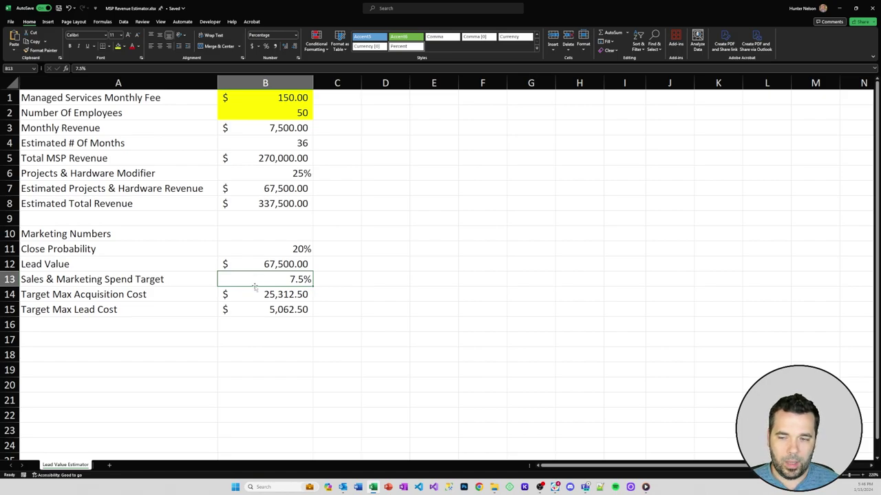
pyautogui.click(274, 204)
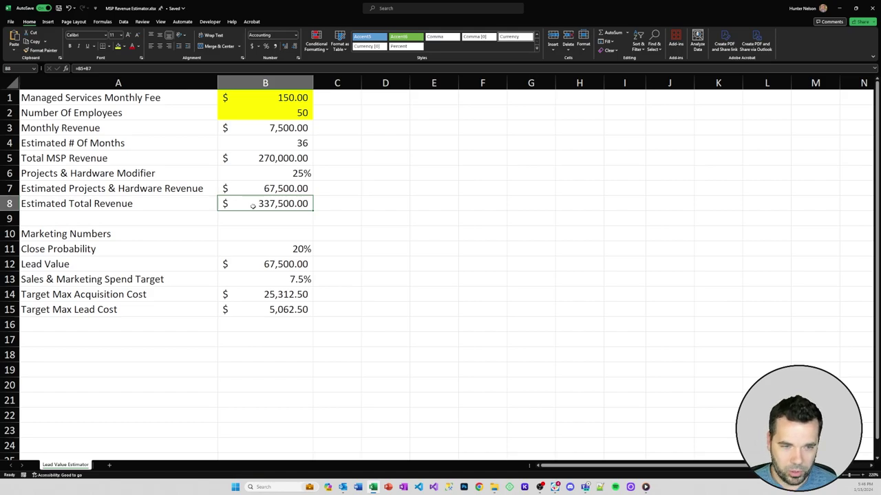
pyautogui.click(253, 295)
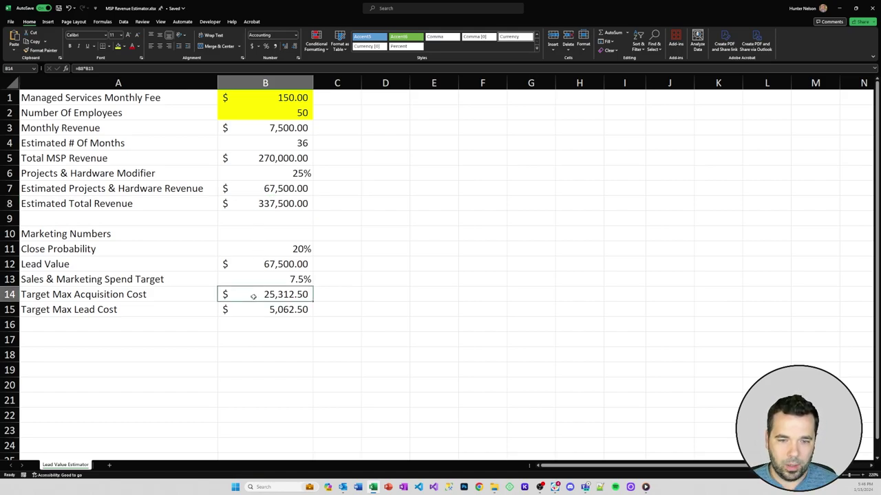
pyautogui.click(270, 275)
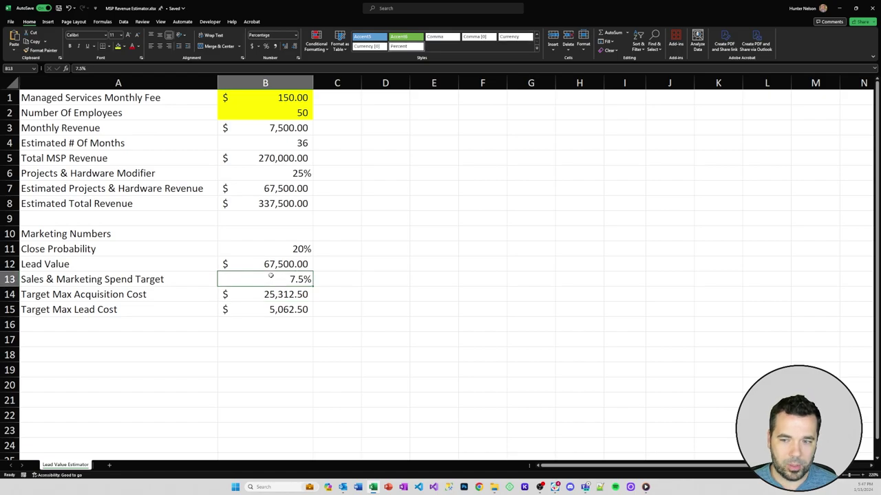
pyautogui.click(259, 296)
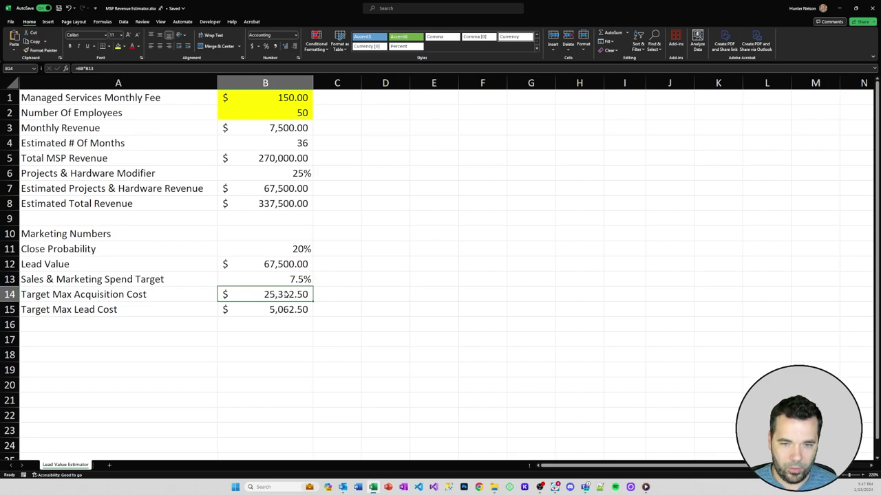
pyautogui.click(262, 310)
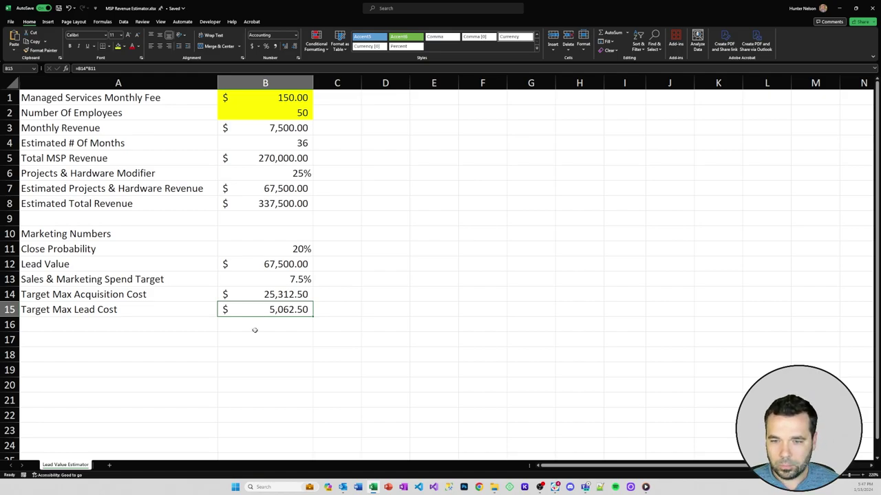
pyautogui.click(254, 331)
pyautogui.click(265, 311)
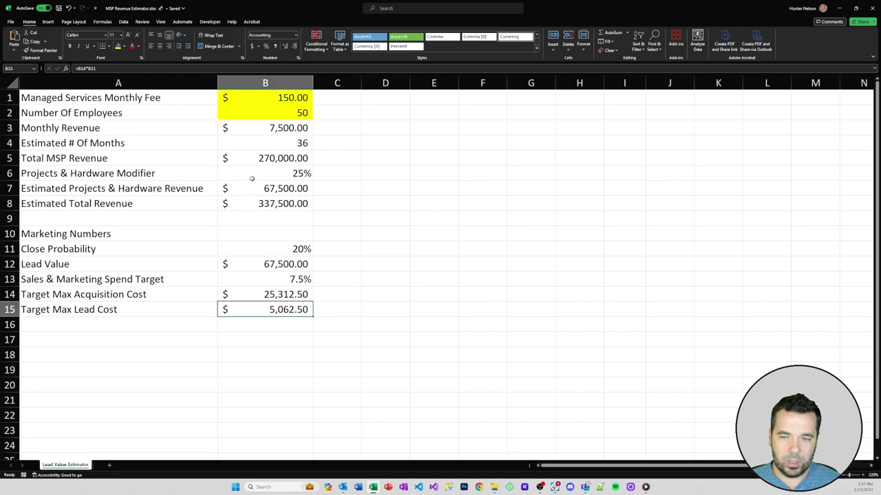
# Set the Number Of Employees in B2 to 10
pyautogui.click(268, 98)
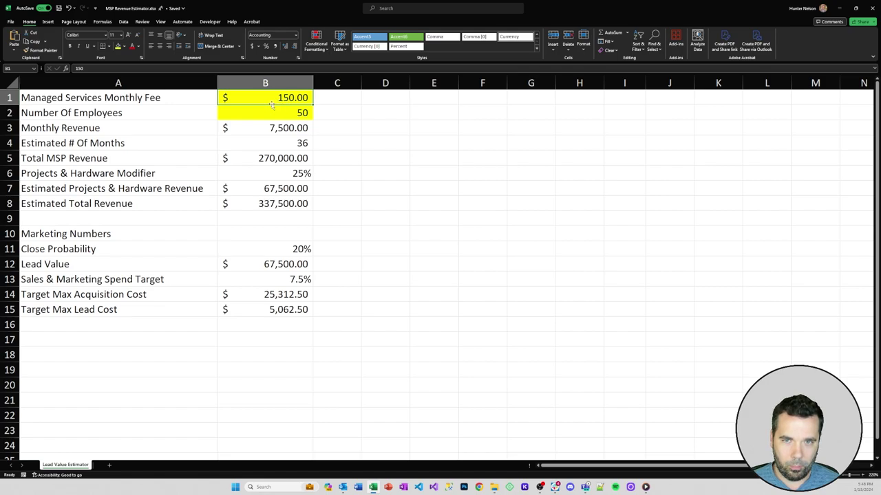
pyautogui.click(268, 113)
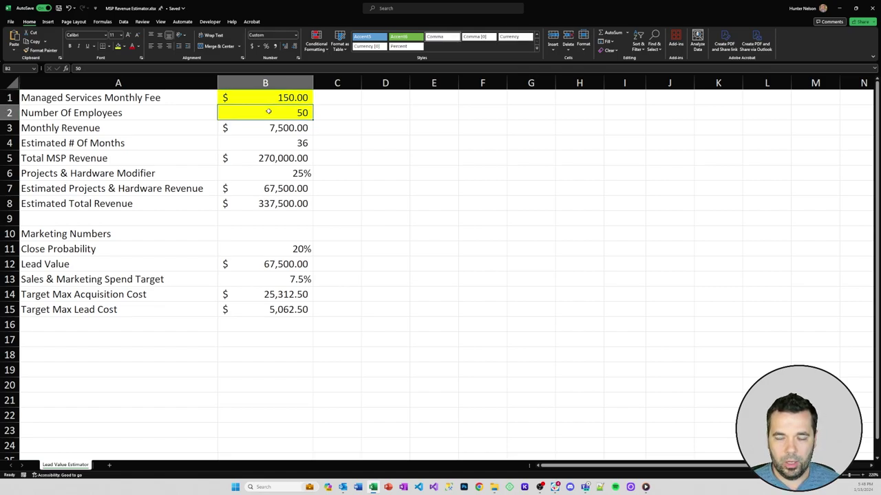
pyautogui.write('10')
pyautogui.press('Return')
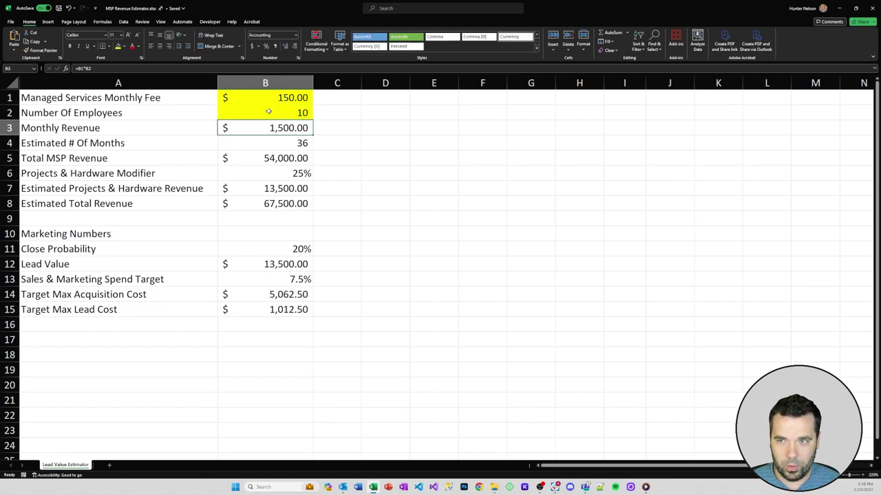
# Set the Number Of Employees in B2 to 25
pyautogui.click(288, 111)
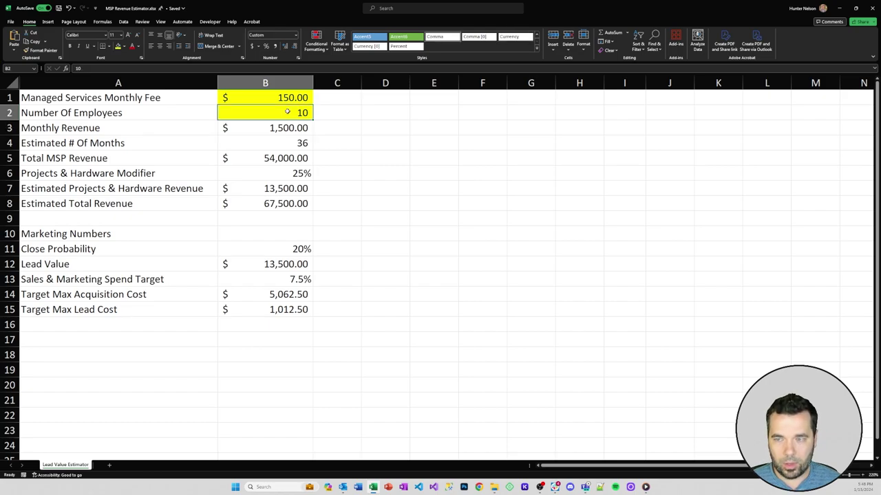
pyautogui.write('25')
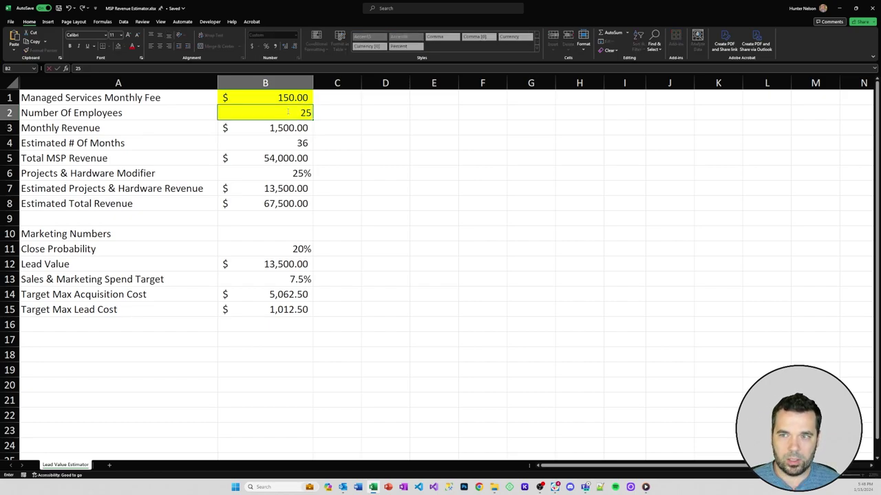
pyautogui.press('Return')
# Check the recalculated Target Max Acquisition Cost and Target Max Lead Cost in B14:B15 against the employee count in B2
pyautogui.click(290, 112)
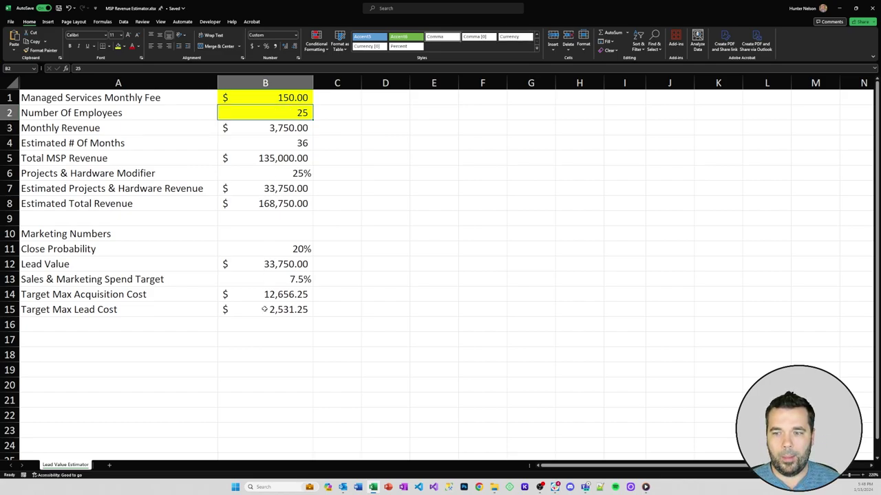
pyautogui.click(252, 309)
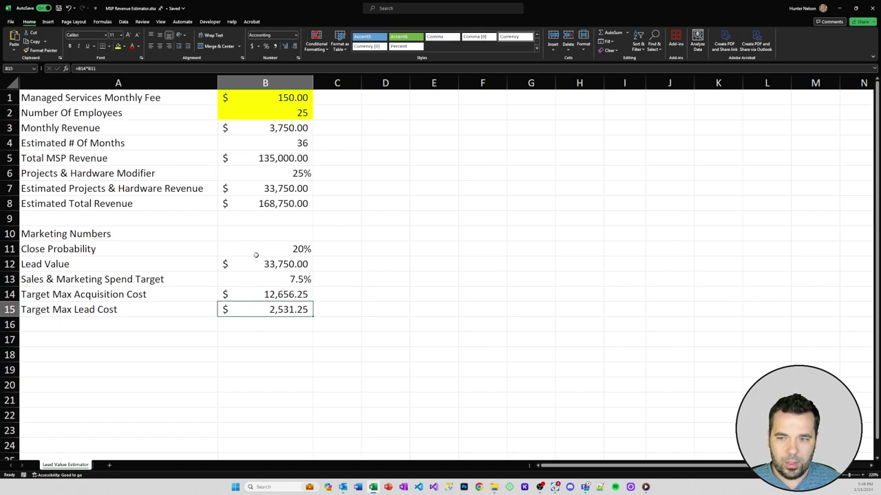
pyautogui.click(256, 295)
pyautogui.click(256, 304)
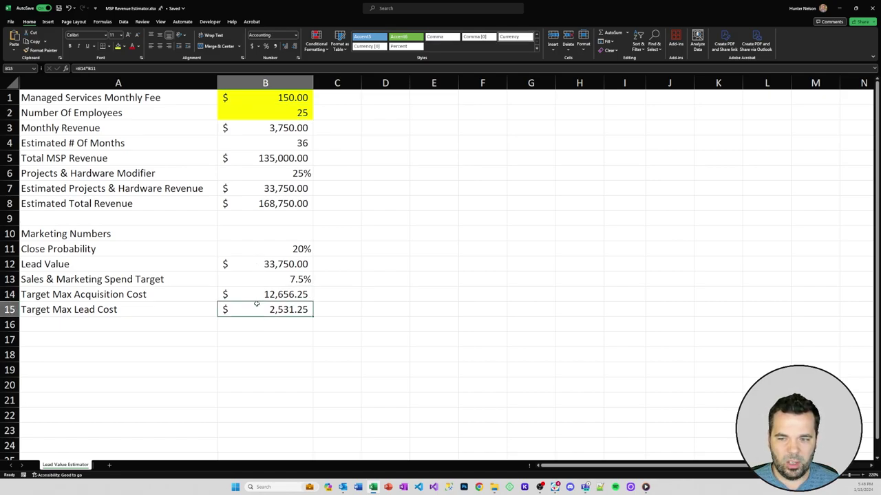